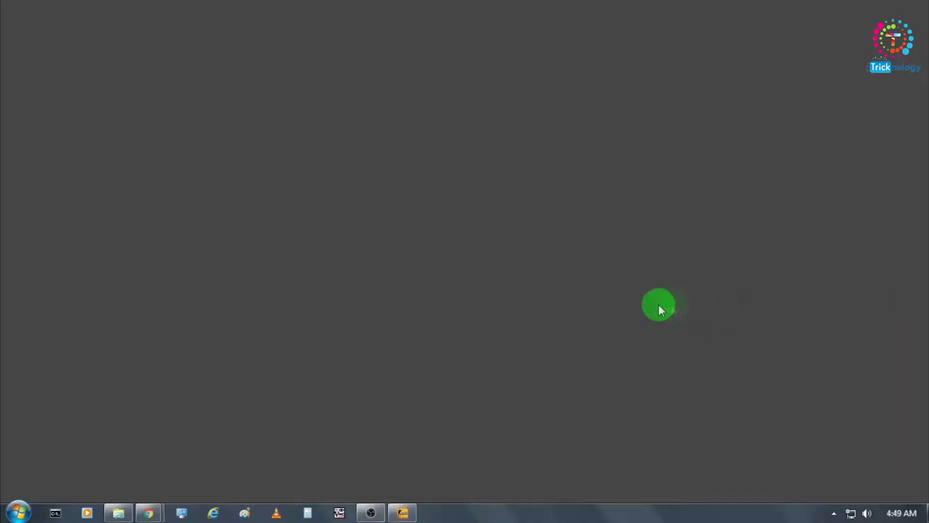
- Bring up the Chrome window showing the OBS download page from the taskbar
left_click(150, 512)
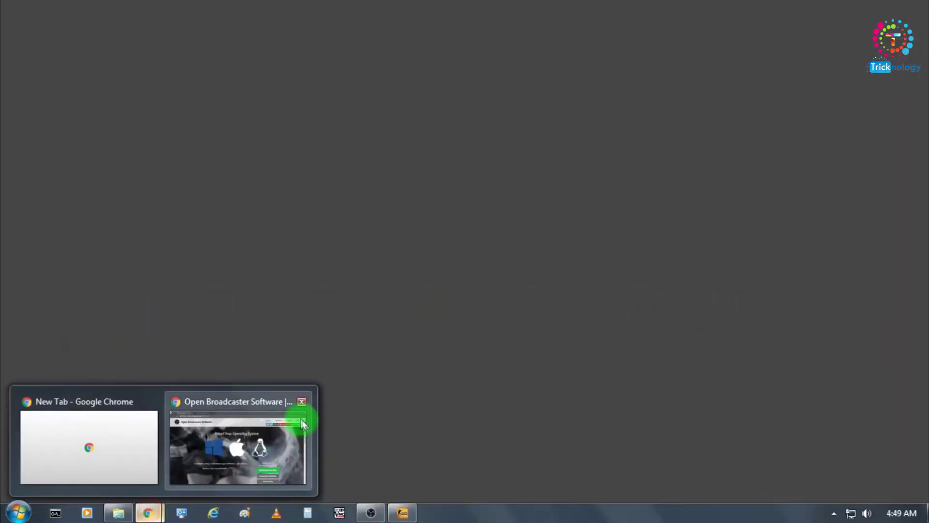
left_click(301, 421)
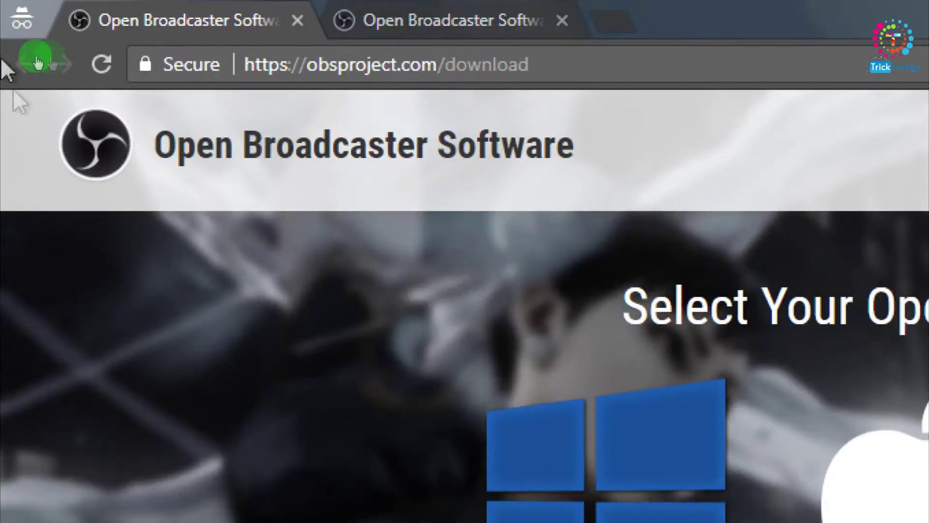
- Look over the OBS download page, then switch to the Visual Studio 2013 Runtimes tab
left_click(639, 62)
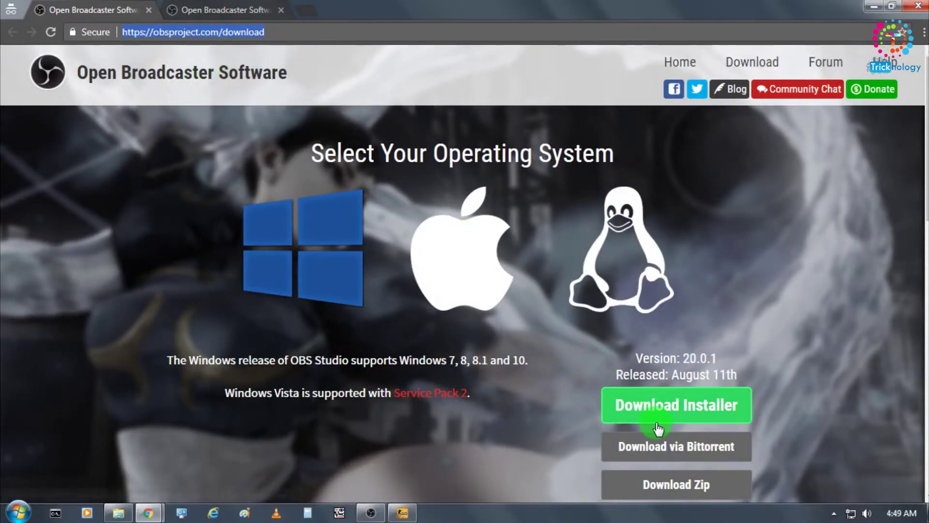
left_click(676, 405)
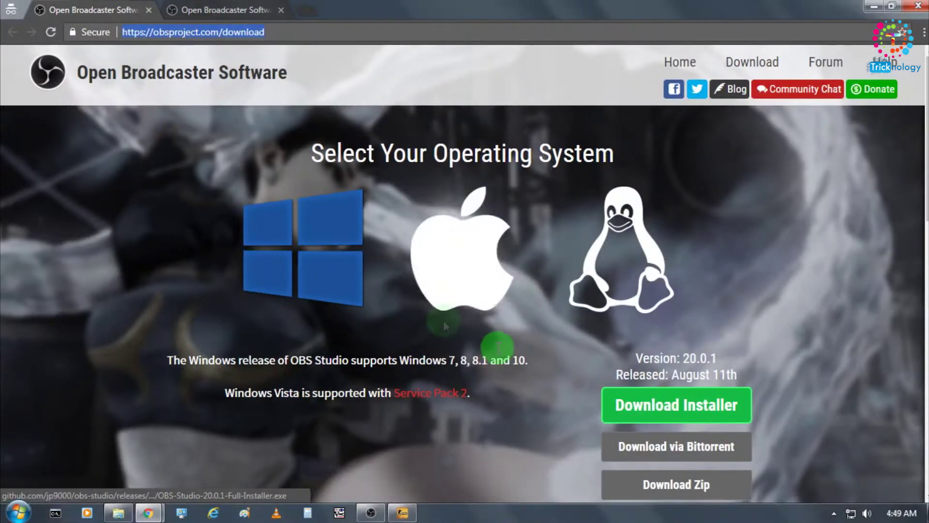
scroll(562, 368, "down", 2)
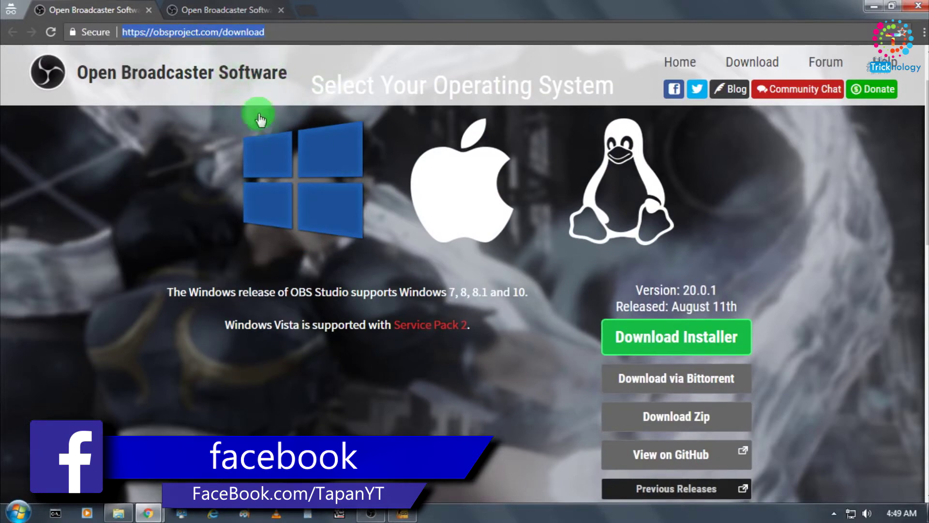
left_click(191, 7)
left_click_drag(149, 151, 471, 155)
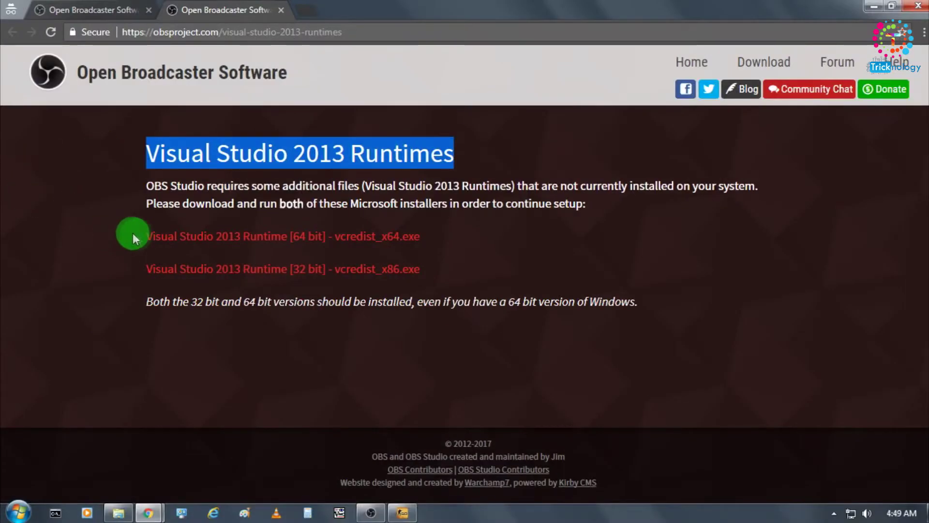
left_click_drag(133, 233, 425, 238)
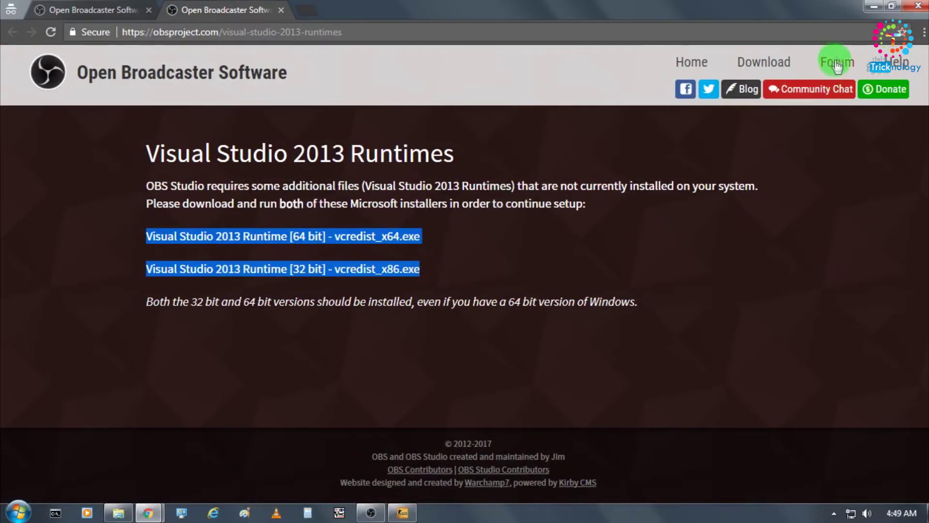
left_click_drag(448, 268, 137, 245)
left_click(66, 7)
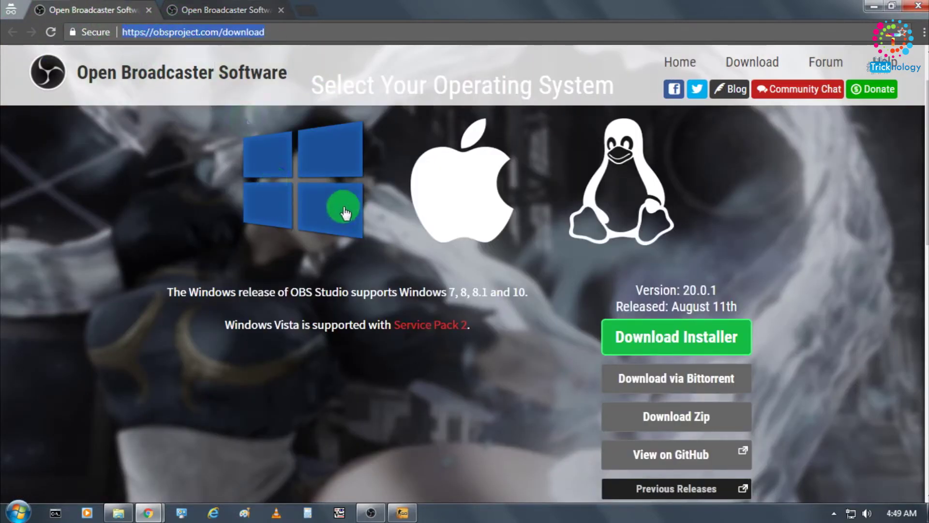
left_click(243, 19)
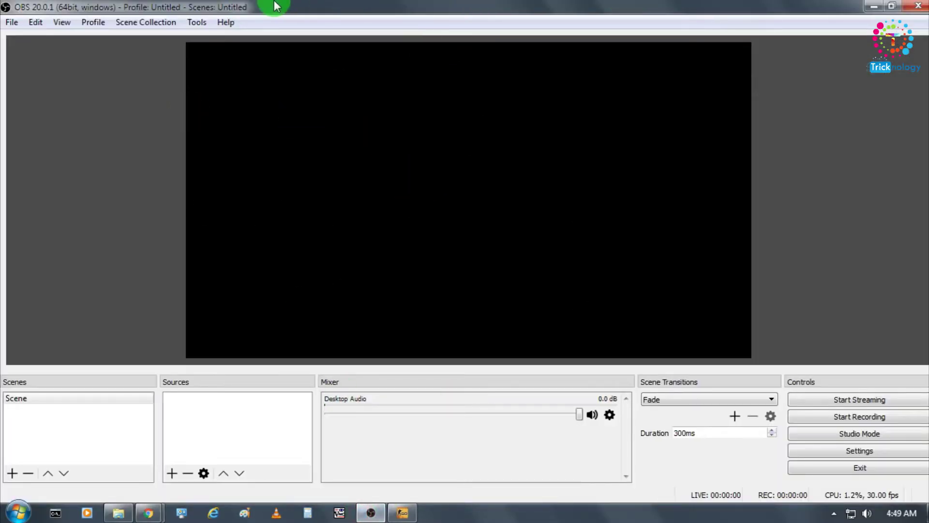
- Create a Game Capture source named 'csgo' in OBS's Sources list
left_click_drag(275, 6, 347, 5)
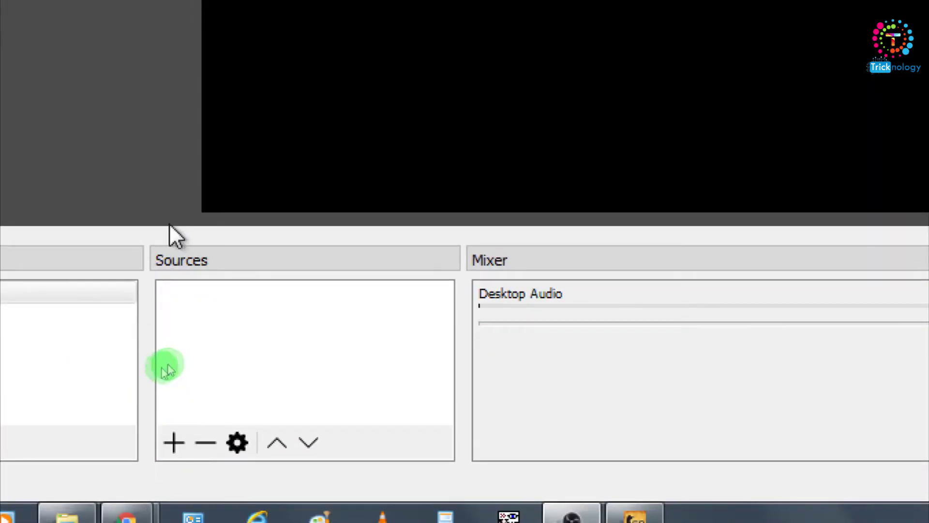
left_click(173, 439)
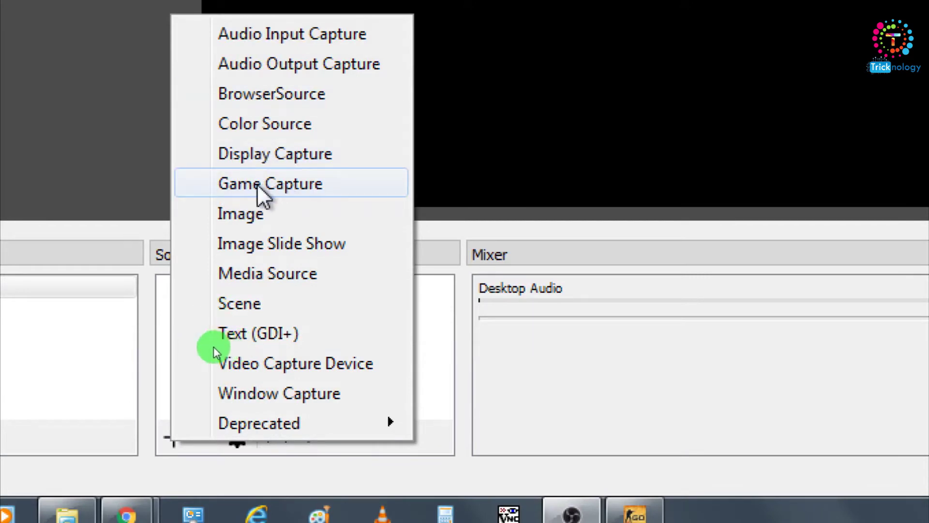
left_click(281, 192)
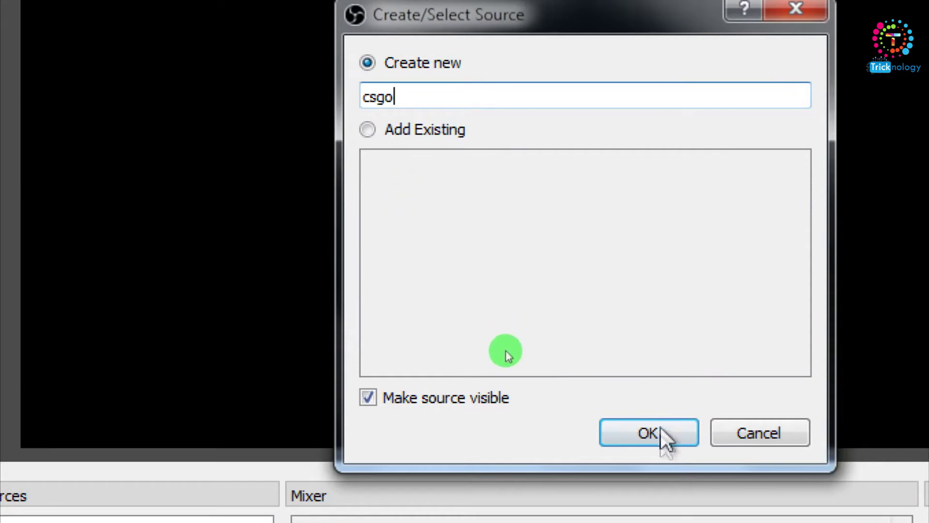
type("csgo")
left_click(648, 433)
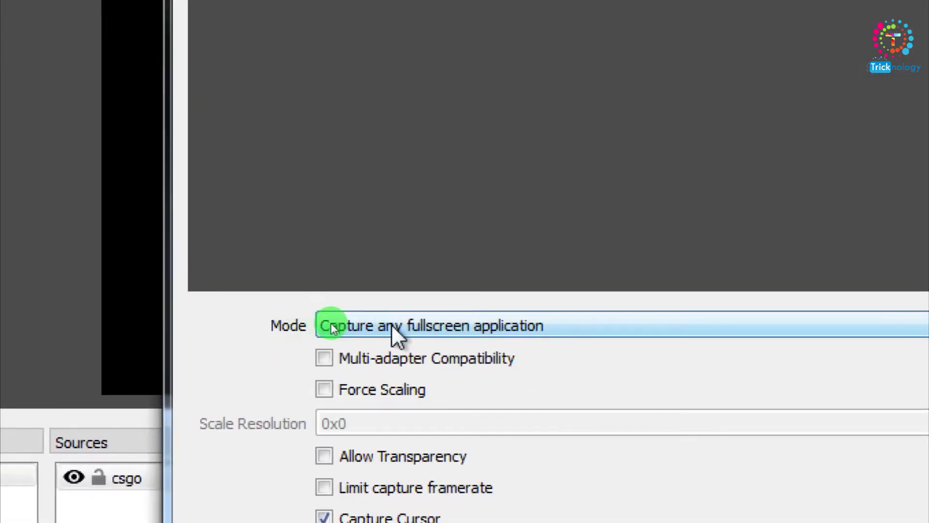
- Set the csgo source to 'Capture specific window' using '[csgo.exe]: Counter-Strike: Global Offensive'
left_click(392, 325)
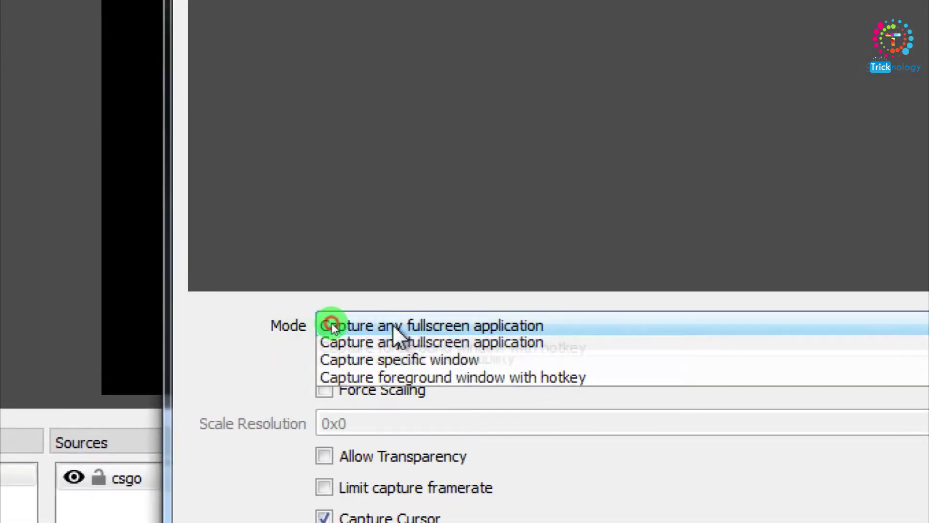
left_click(397, 367)
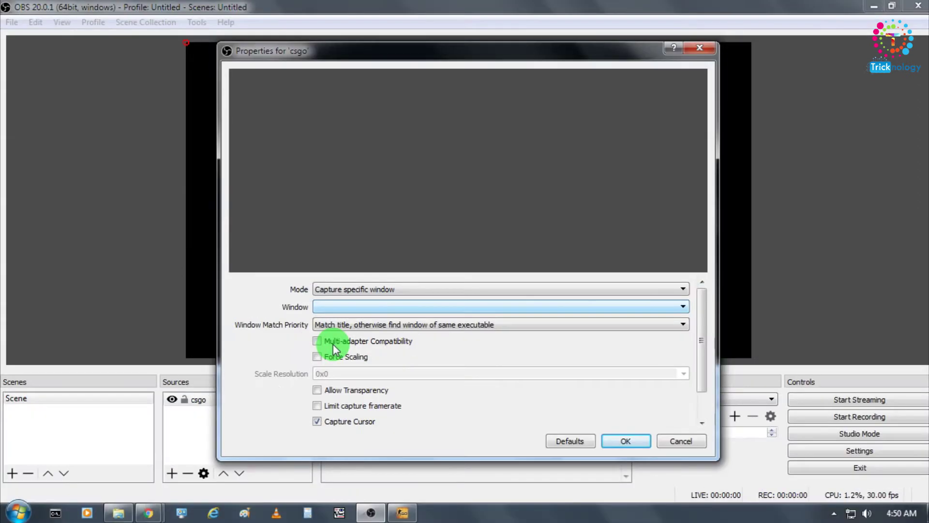
left_click(364, 306)
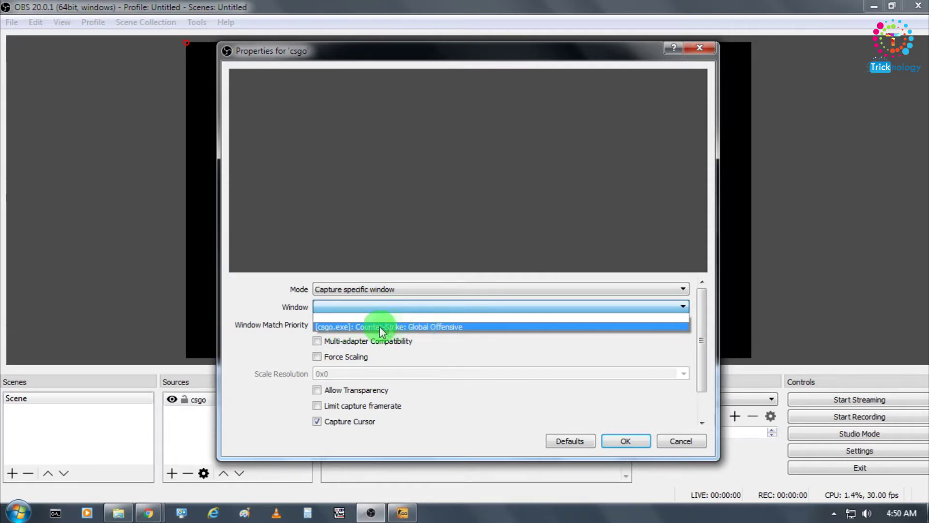
left_click(441, 327)
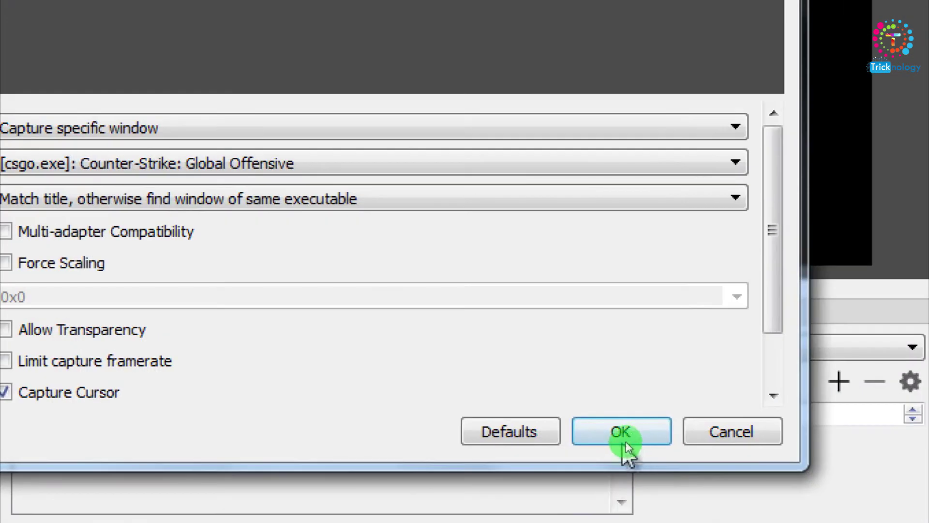
left_click(620, 441)
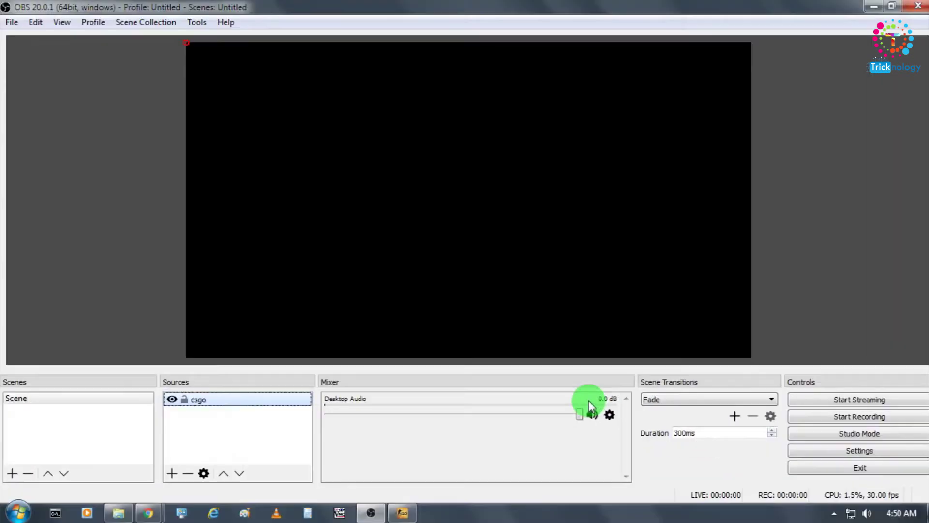
left_click(230, 455)
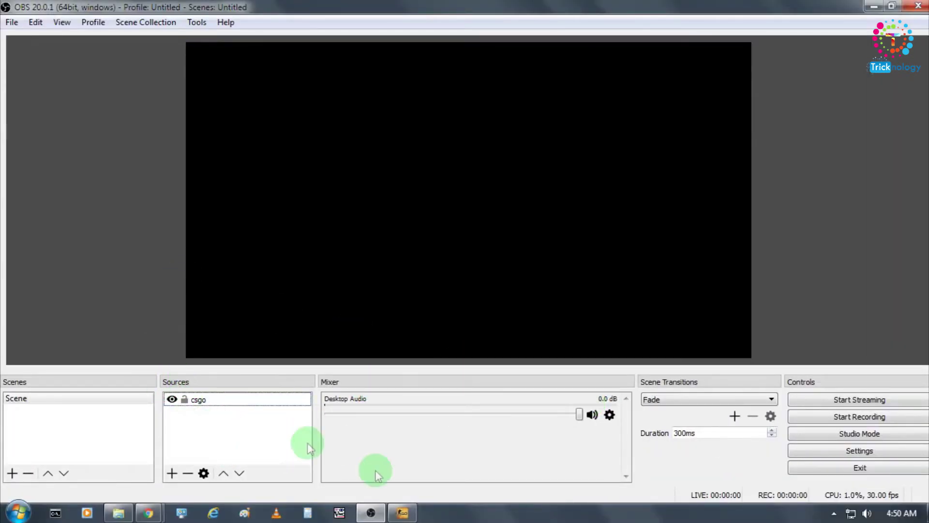
left_click(834, 512)
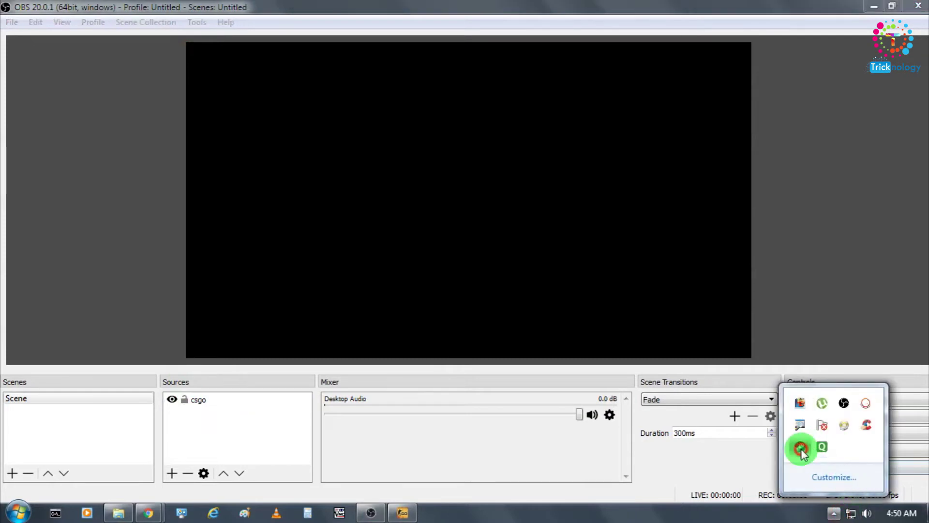
right_click(801, 448)
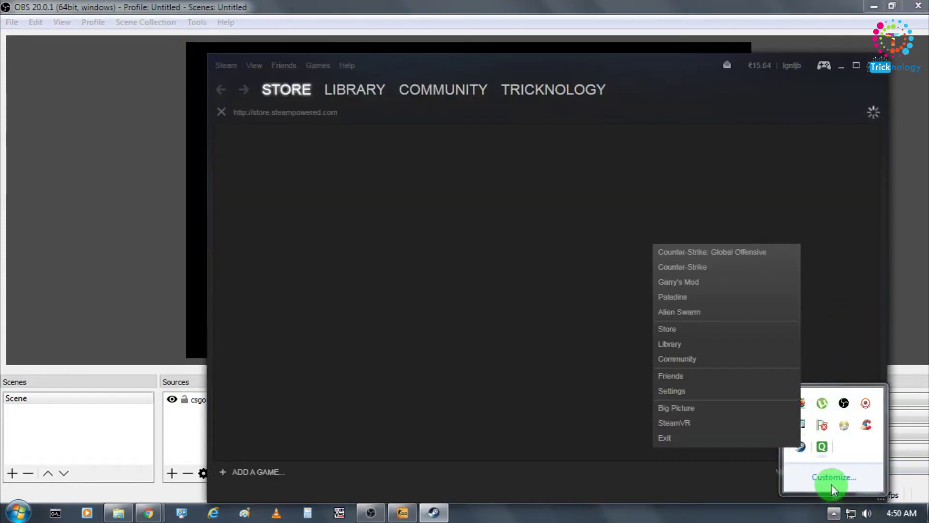
left_click(834, 512)
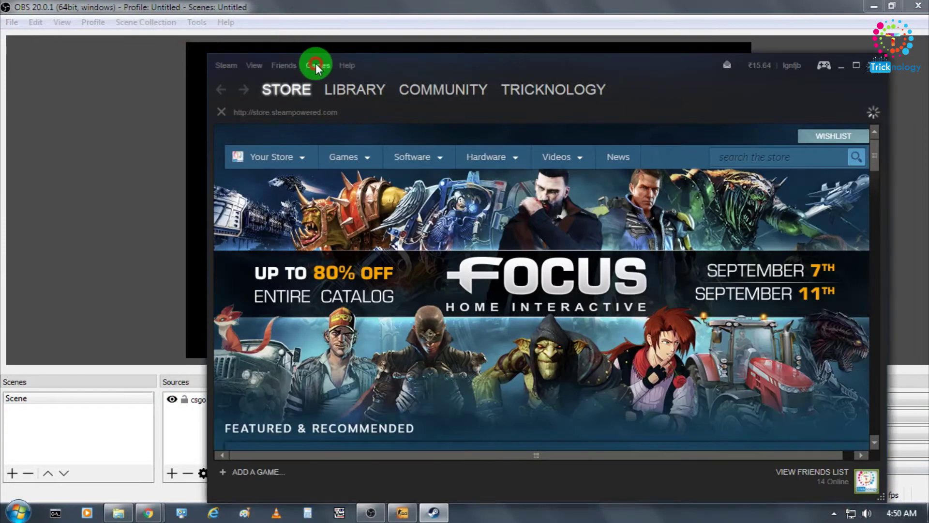
left_click(326, 86)
left_click(872, 65)
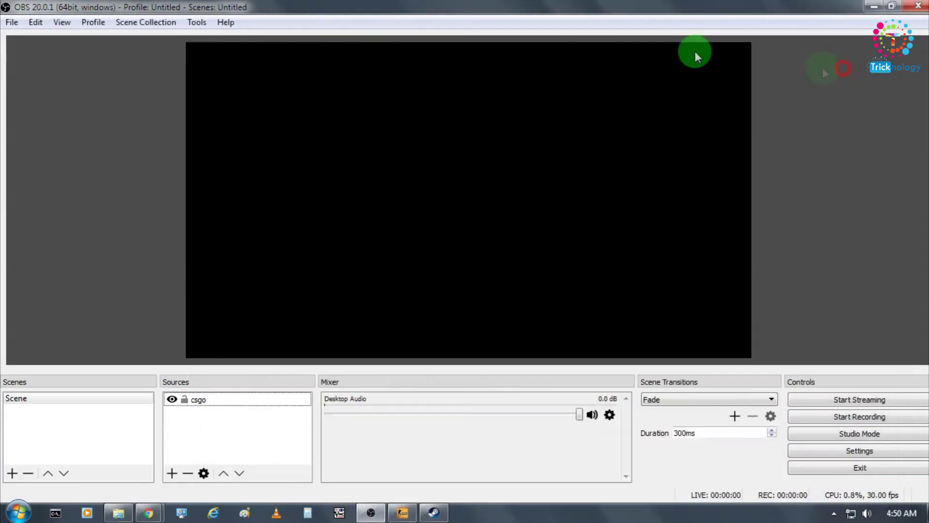
mouse_move(401, 512)
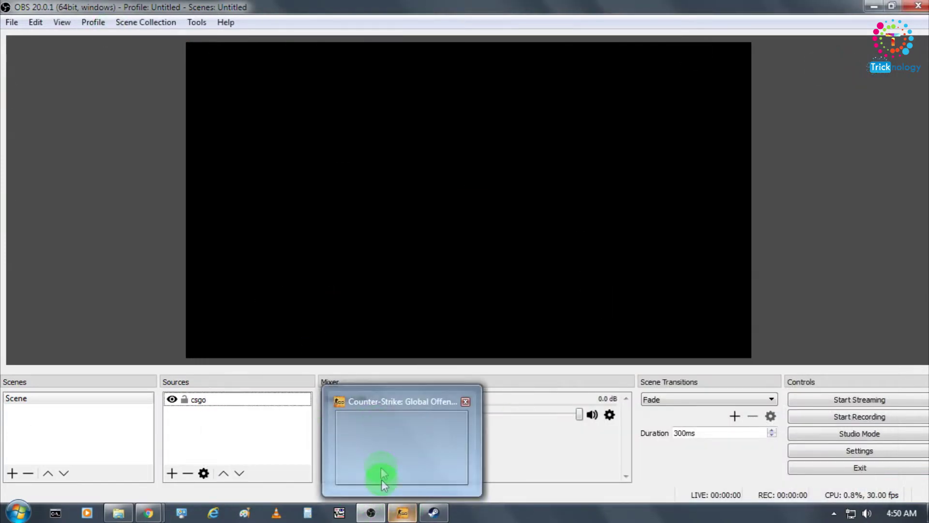
left_click(402, 512)
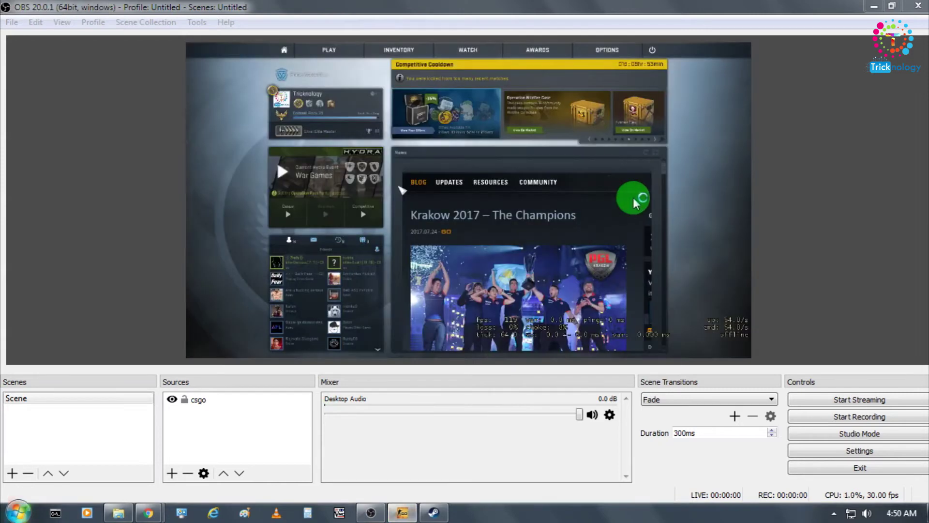
- Switch from the game back to OBS to check the csgo capture preview
key("super")
left_click(552, 208)
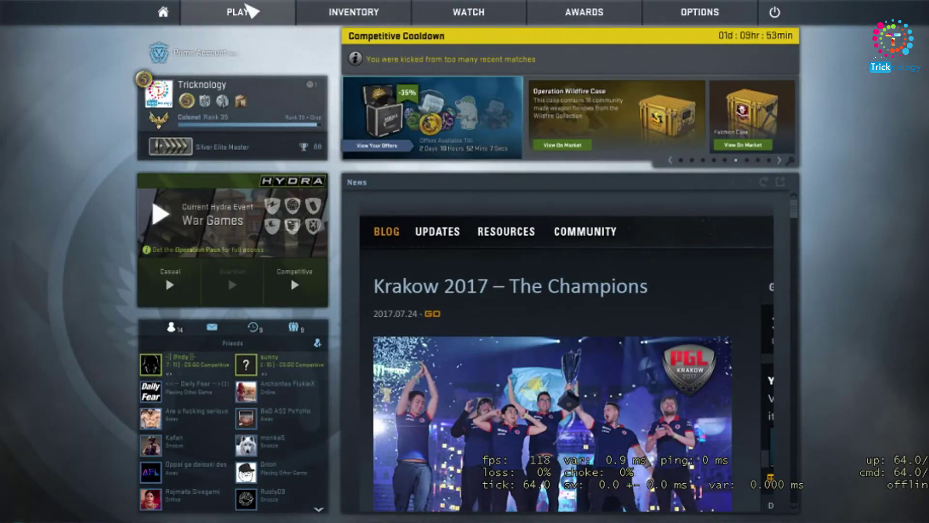
- Start searching for a Casual match on Dust II from CS:GO's Find a Game panel
mouse_move(249, 10)
left_click(260, 41)
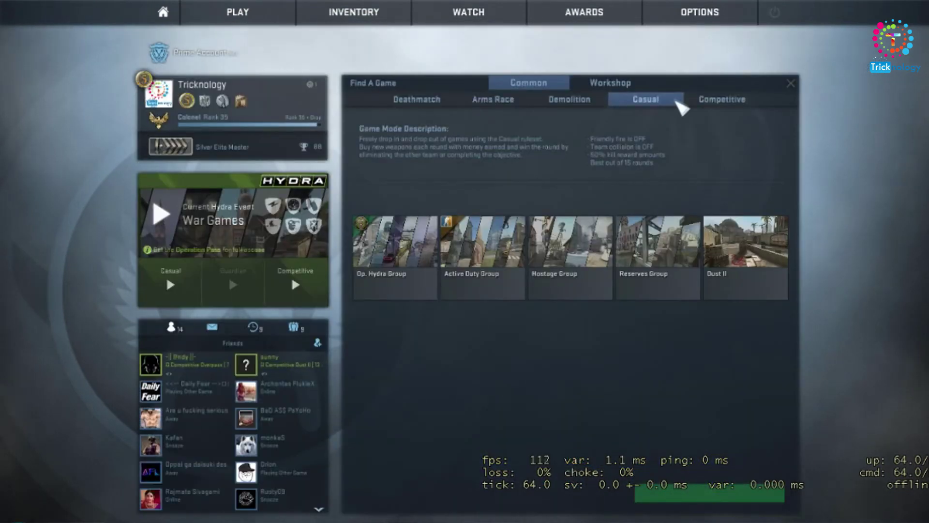
left_click(689, 100)
left_click(658, 104)
left_click(741, 251)
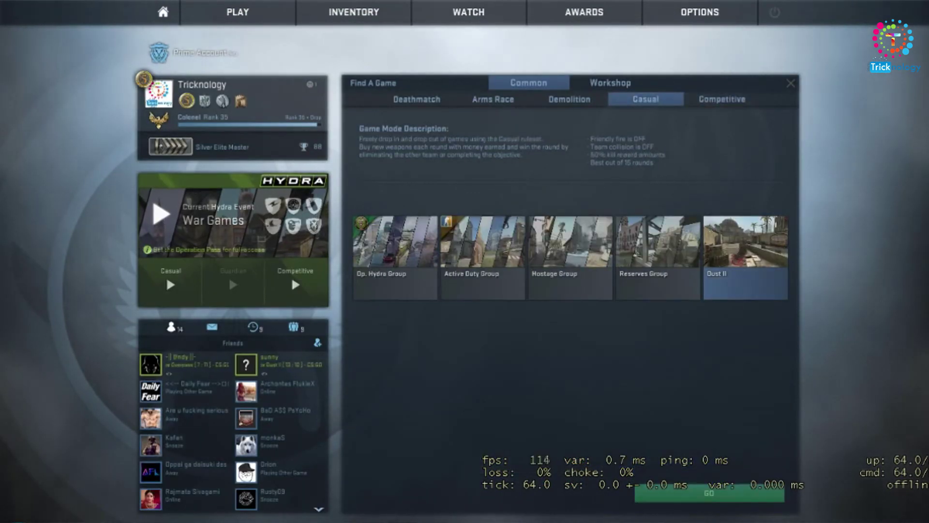
left_click(737, 493)
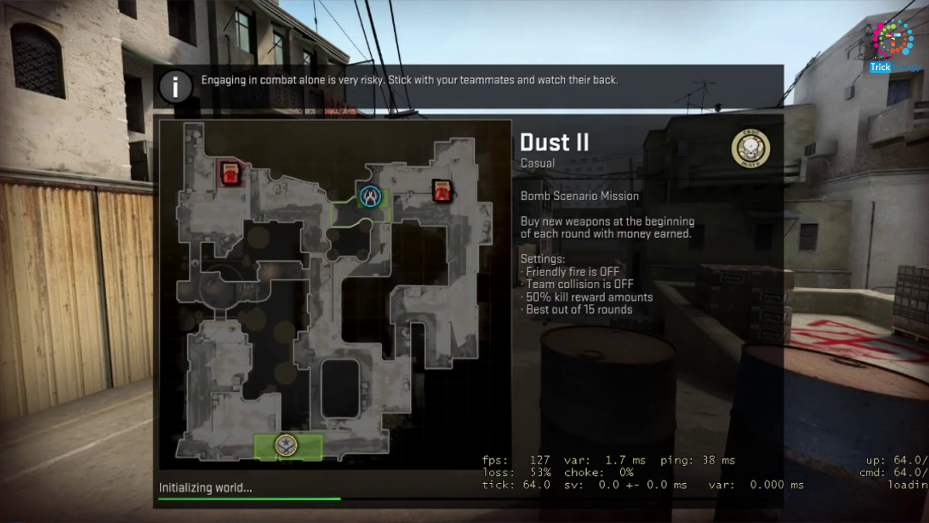
- Stop the OBS recording, close Counter-Strike, and open File Explorer
key("alt+Tab")
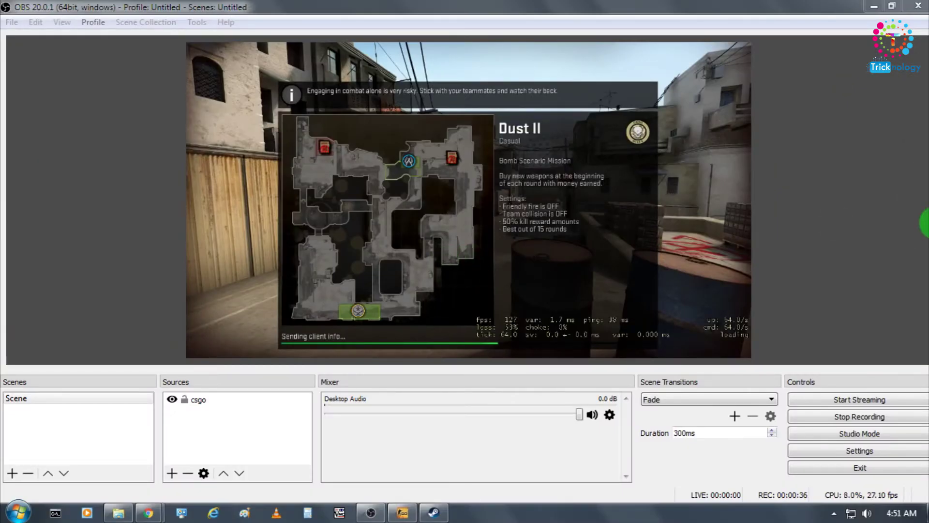
left_click(878, 415)
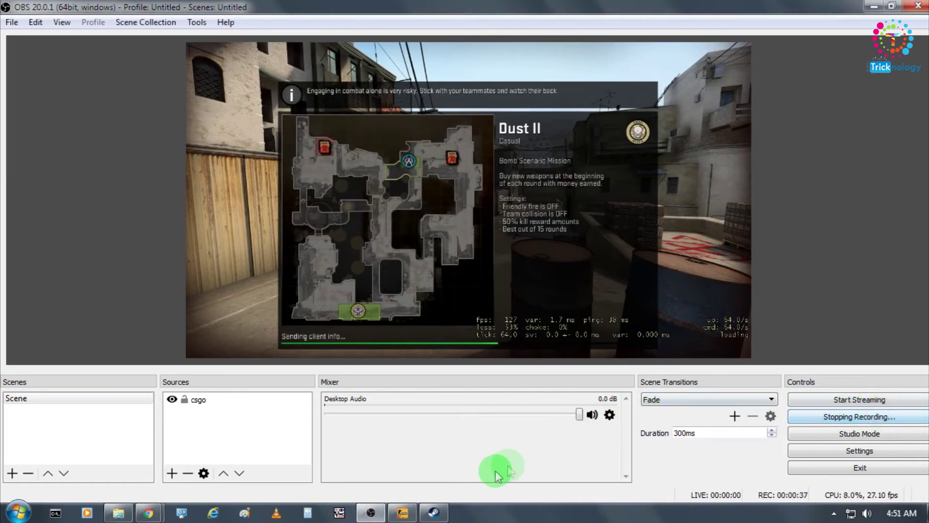
right_click(409, 507)
left_click(407, 478)
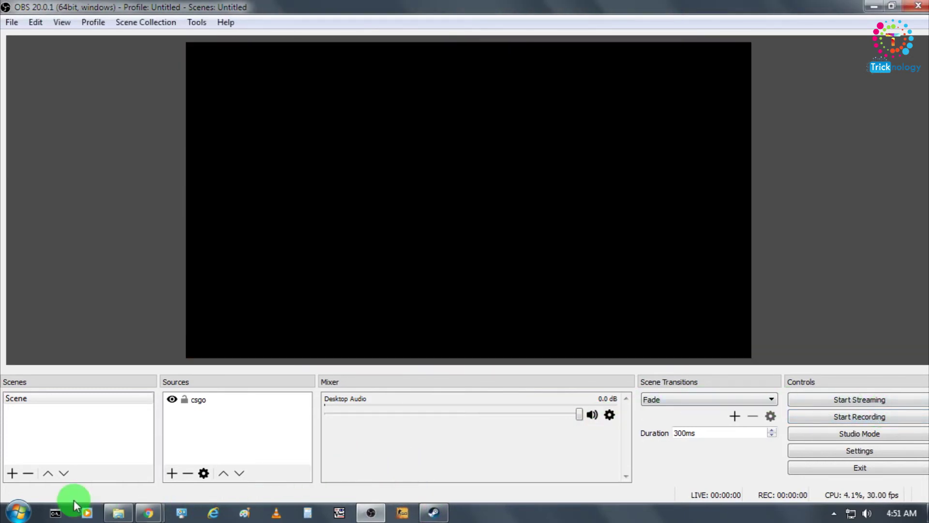
left_click(119, 512)
- Navigate Explorer to the Videos library through the Libraries overview
left_click(485, 231)
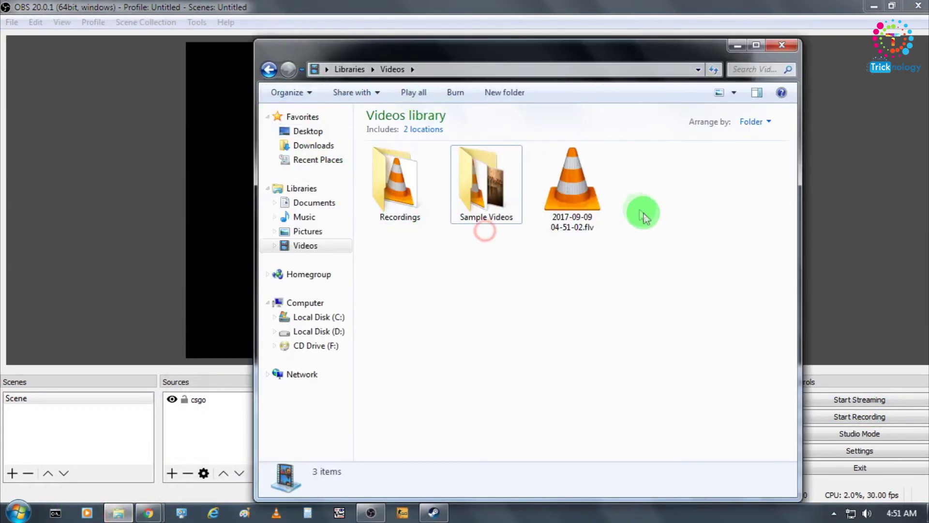
left_click(573, 186)
left_click_drag(446, 59, 302, 56)
left_click(190, 186)
left_click(490, 200)
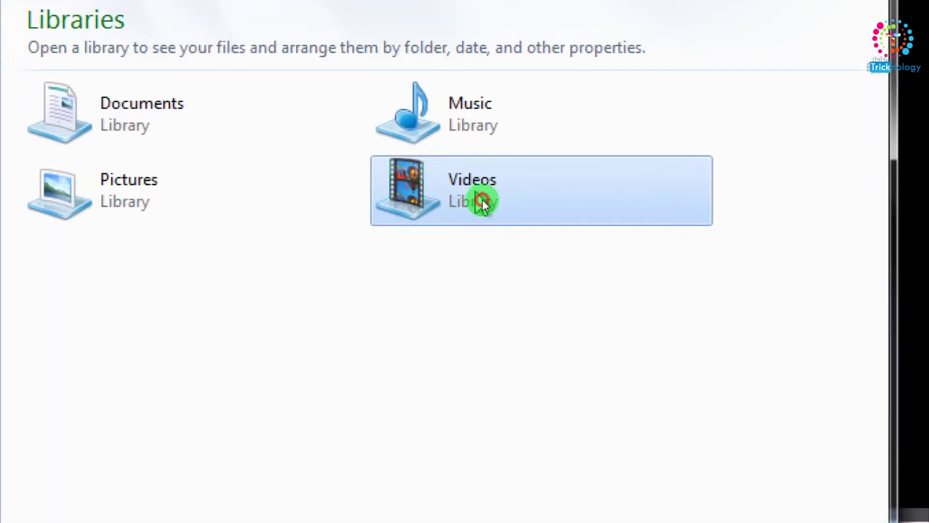
double_click(483, 205)
left_click(465, 203)
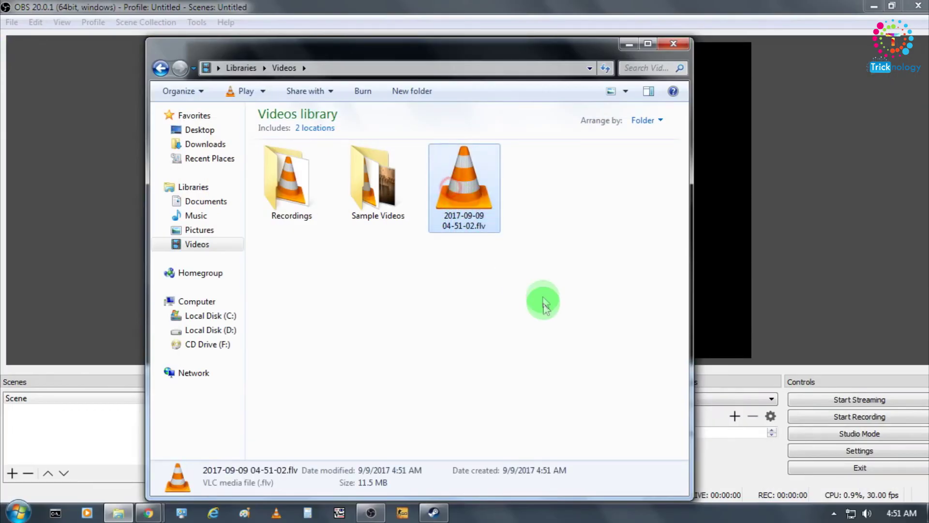
double_click(480, 216)
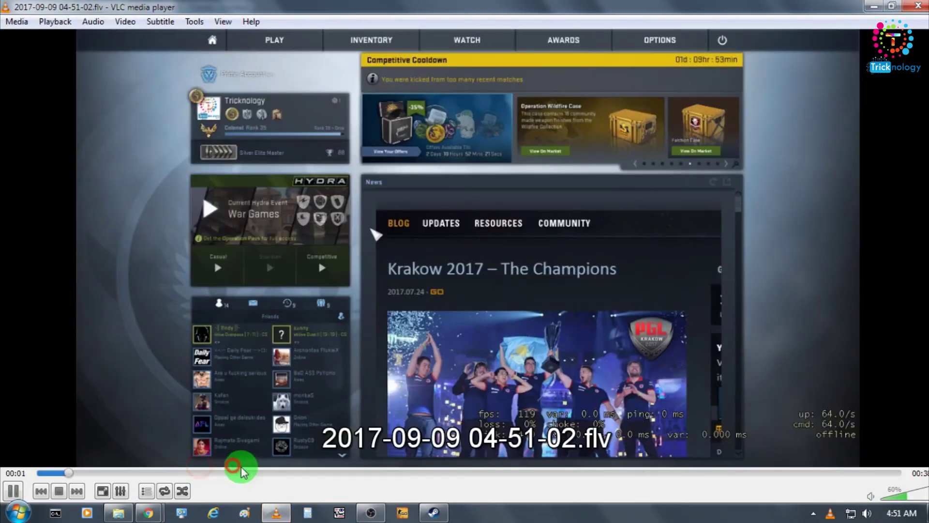
left_click(269, 473)
left_click(362, 473)
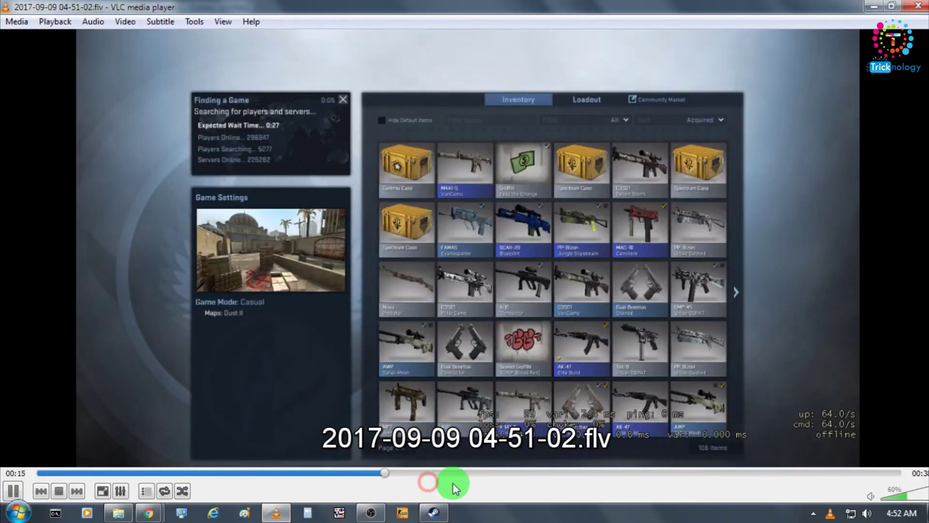
left_click(504, 473)
double_click(485, 308)
double_click(442, 312)
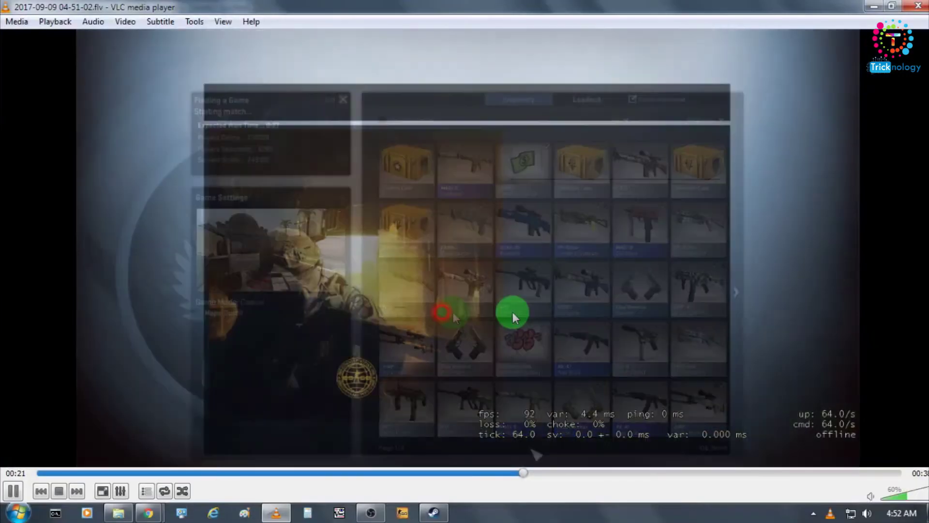
- Close the VLC media player window
left_click(922, 5)
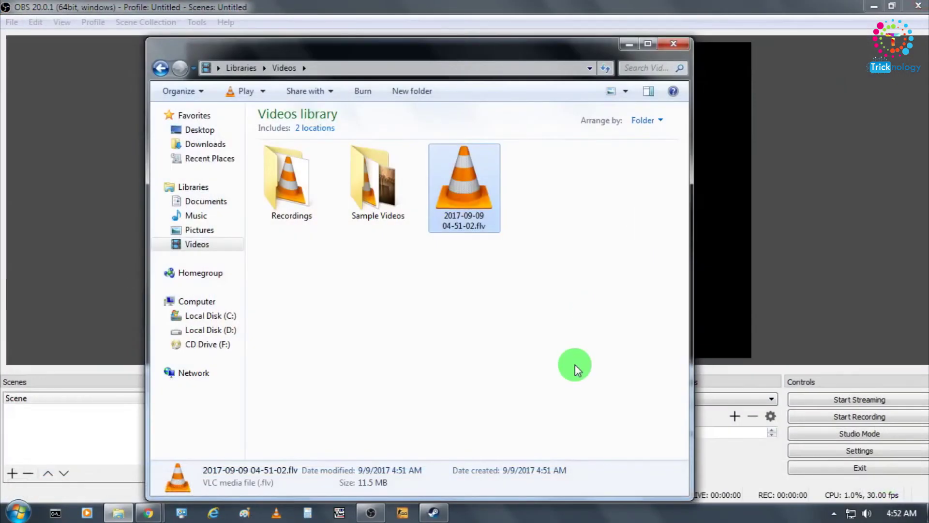